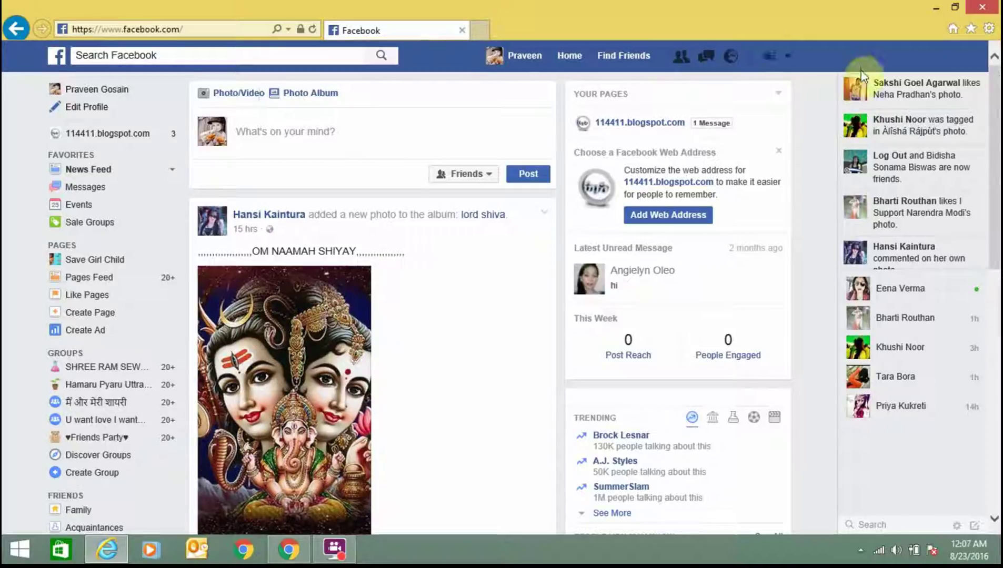
Switch to the 114411.blogspot.com page and start creating a new ad from the account menu
{"action": "left_click", "coordinate": [788, 62]}
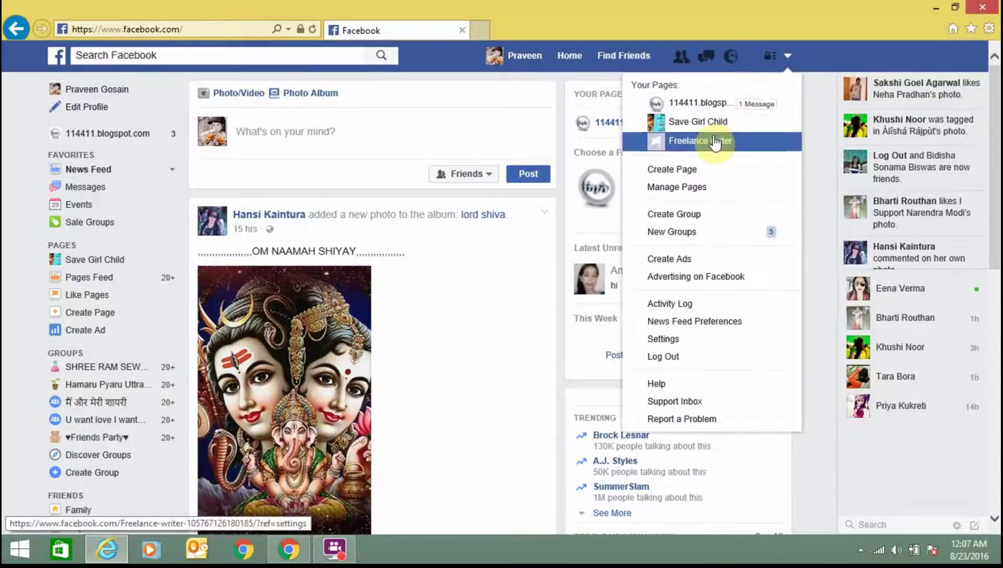
{"action": "left_click", "coordinate": [703, 102]}
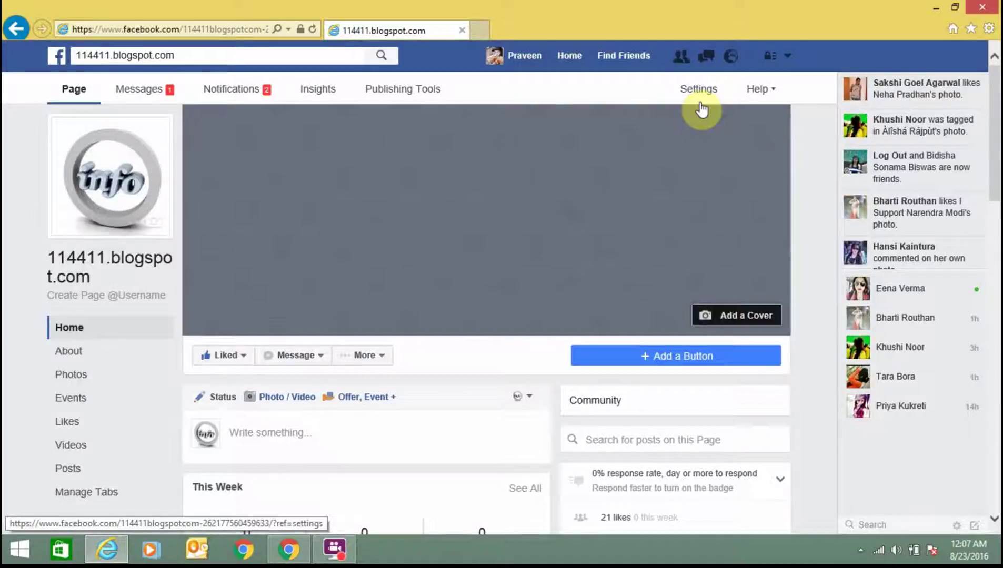
{"action": "left_click", "coordinate": [789, 56]}
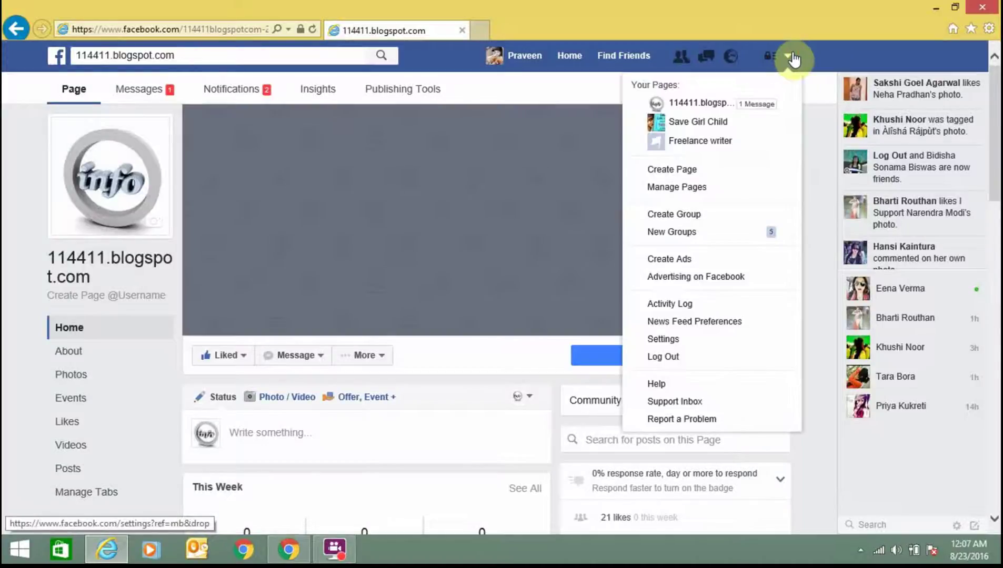
{"action": "left_click", "coordinate": [692, 261]}
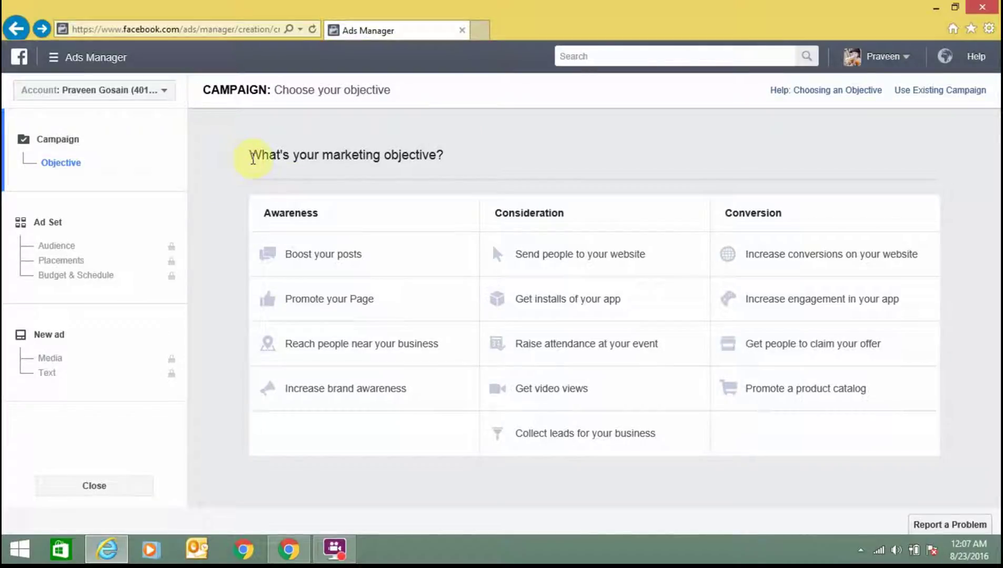
Pick Boost your posts as the objective and name the campaign 'Post Engagement For Me'
{"action": "left_click_drag", "start_coordinate": [252, 159], "coordinate": [447, 169]}
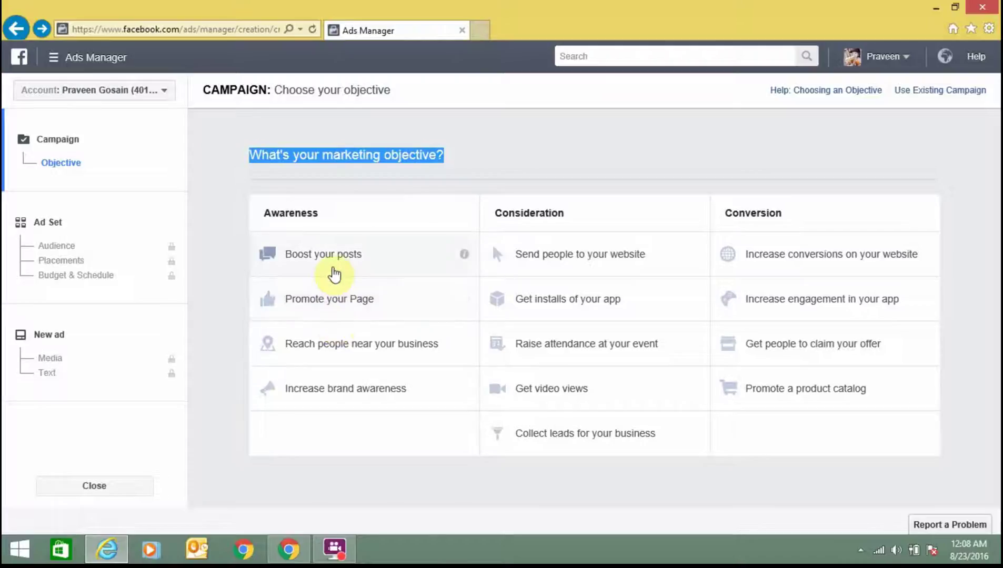
{"action": "left_click", "coordinate": [333, 269]}
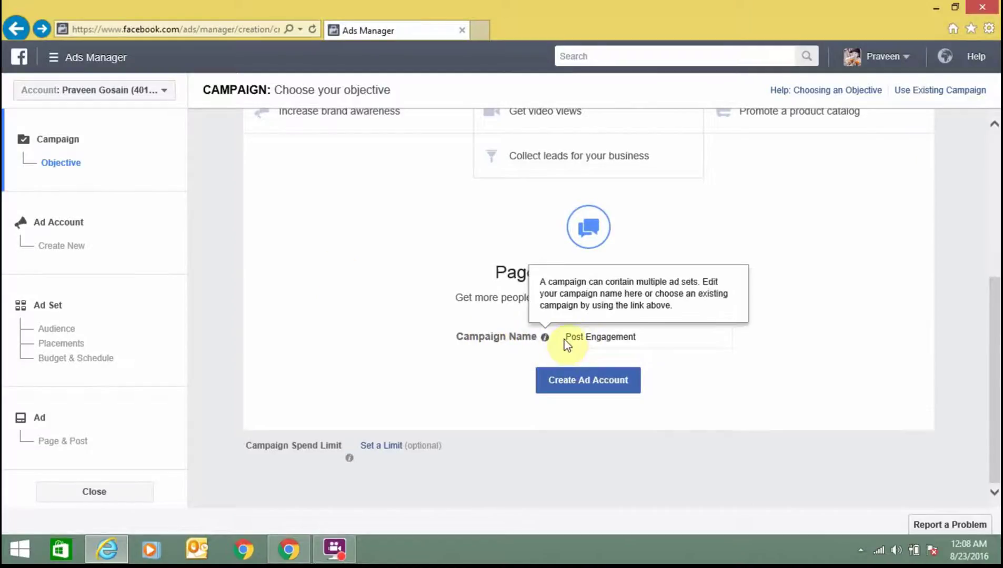
{"action": "left_click", "coordinate": [585, 337]}
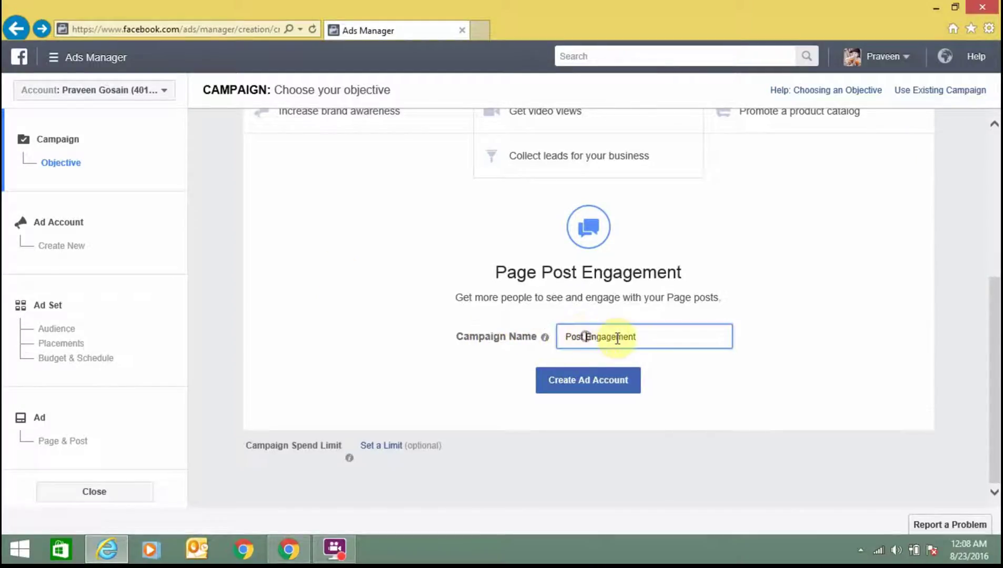
{"action": "left_click", "coordinate": [650, 337]}
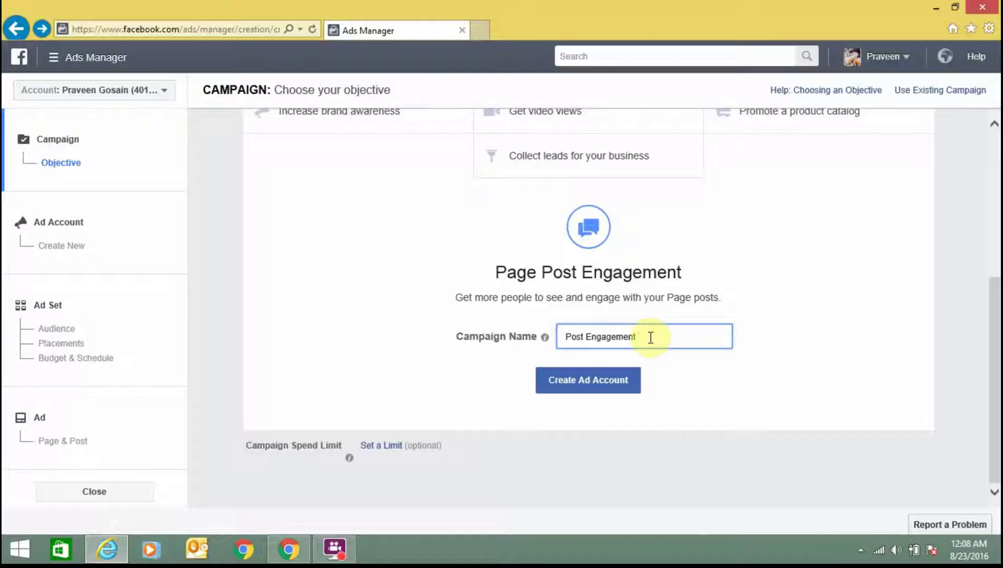
{"action": "type", "text": "For me"}
{"action": "key", "text": "BackSpace"}
{"action": "key", "text": "BackSpace"}
{"action": "type", "text": "Me"}
Create the ad account with country India, currency Indian Rupee and time zone Asia/Kolkata
{"action": "left_click", "coordinate": [590, 383]}
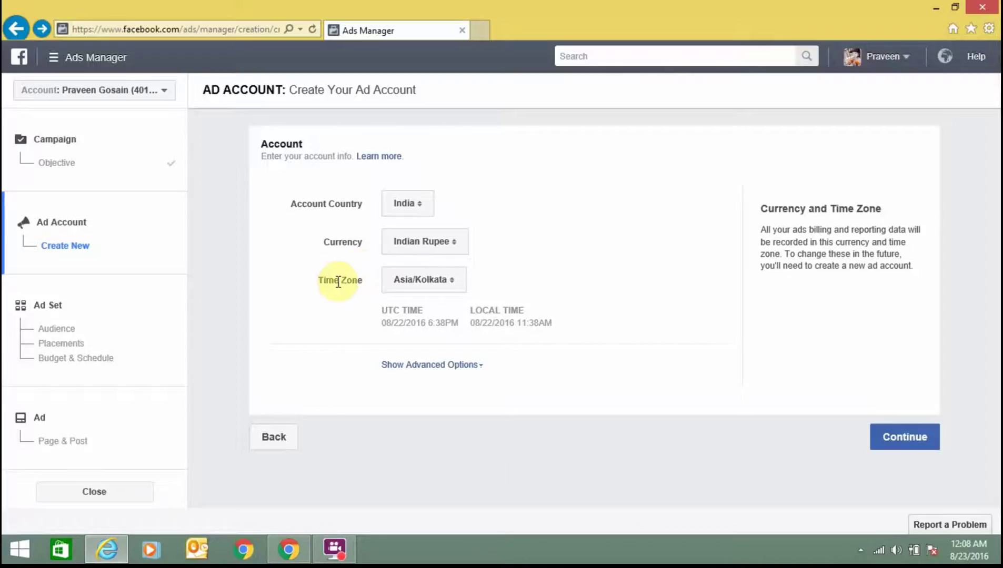
{"action": "left_click", "coordinate": [896, 452]}
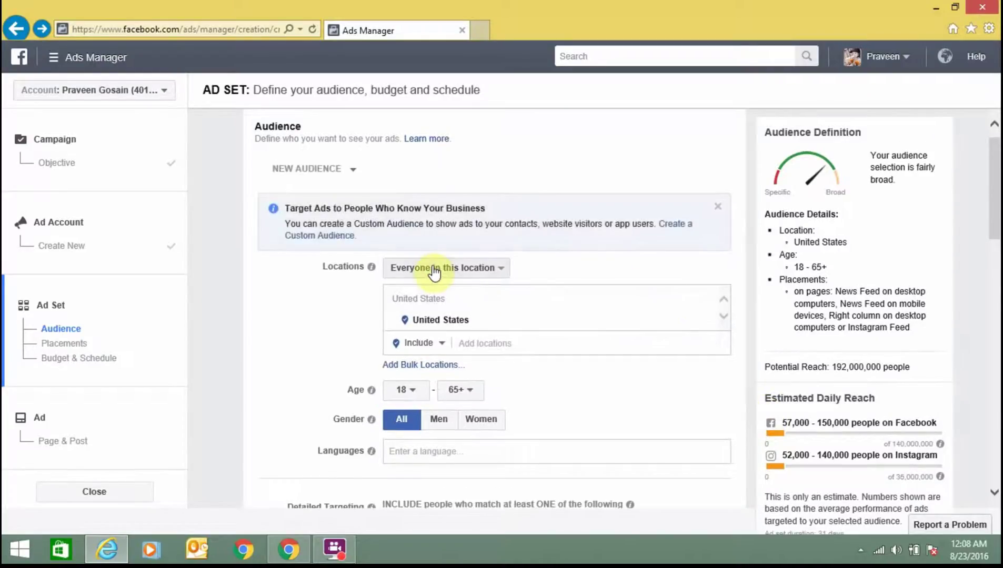
Target everyone in the United States location and add English (All) as the language
{"action": "left_click", "coordinate": [501, 276]}
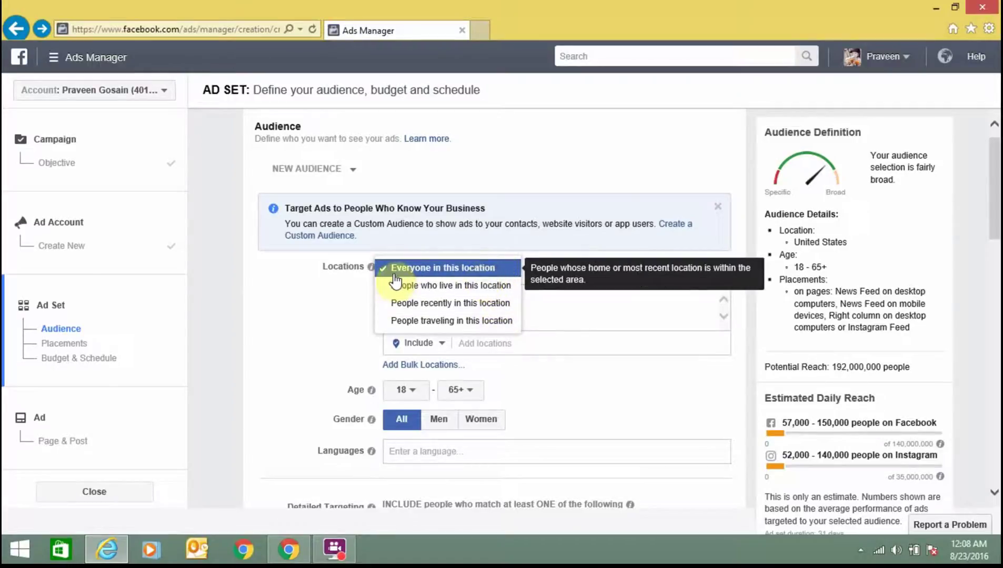
{"action": "left_click", "coordinate": [329, 311]}
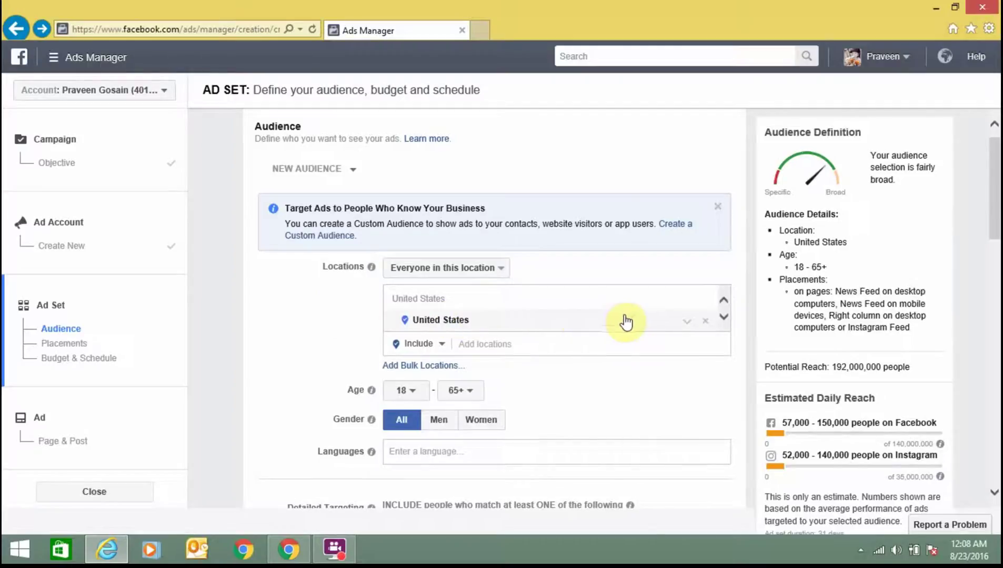
{"action": "left_click", "coordinate": [679, 321]}
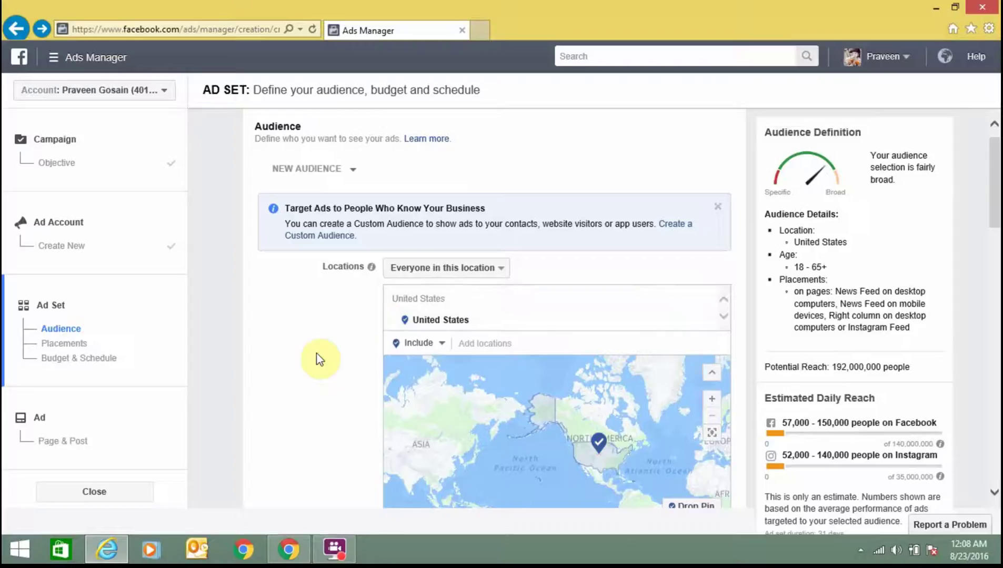
{"action": "left_click_drag", "start_coordinate": [996, 168], "coordinate": [996, 228]}
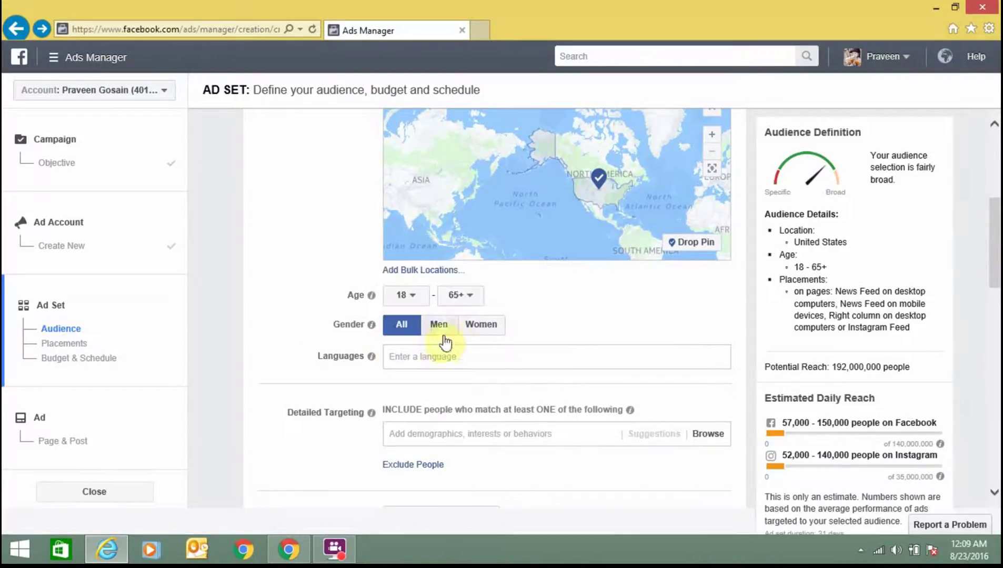
{"action": "left_click", "coordinate": [408, 359]}
{"action": "type", "text": "E"}
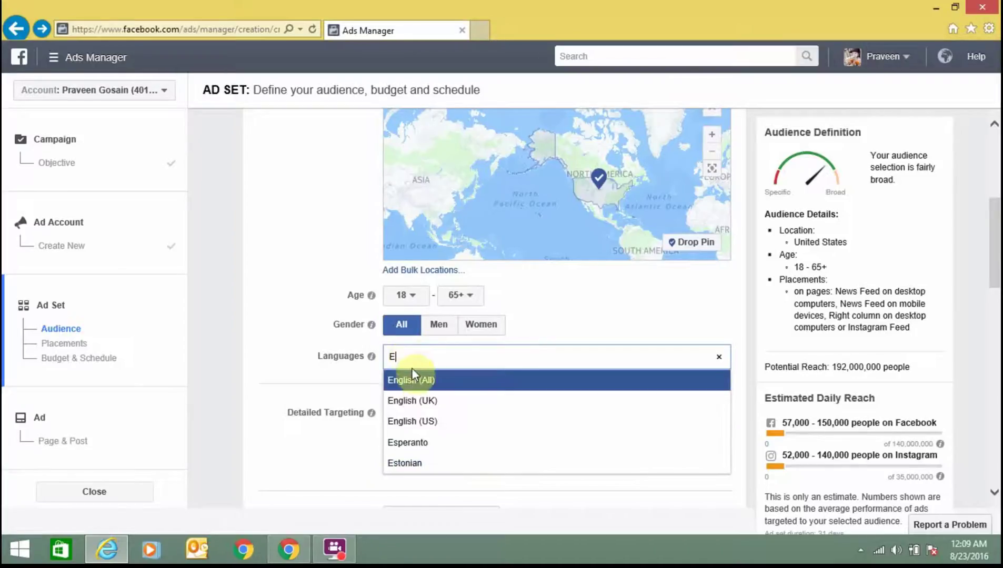
{"action": "left_click", "coordinate": [414, 381]}
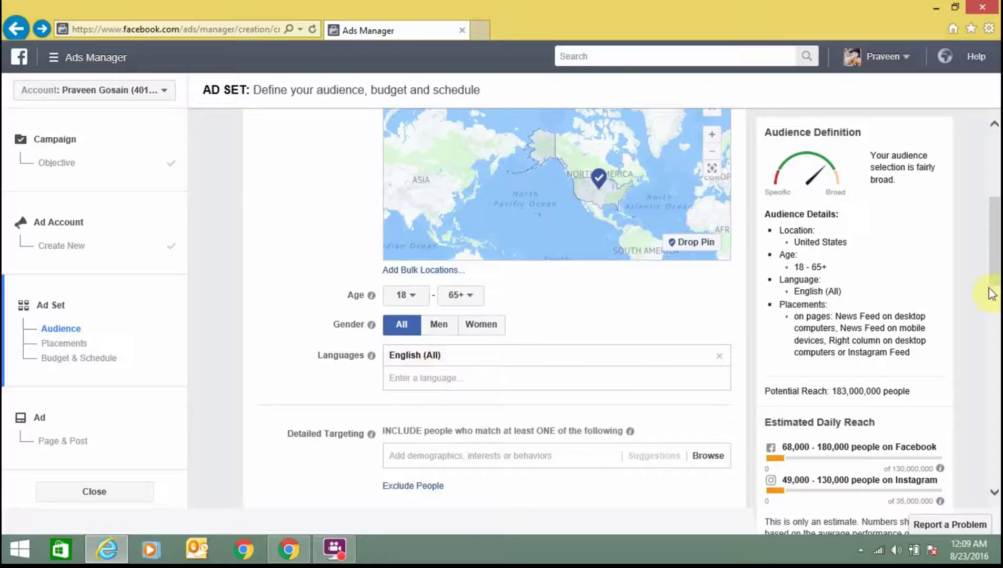
{"action": "scroll", "coordinate": [993, 295], "scroll_direction": "down", "scroll_amount": 3}
{"action": "scroll", "coordinate": [994, 297], "scroll_direction": "down", "scroll_amount": 2}
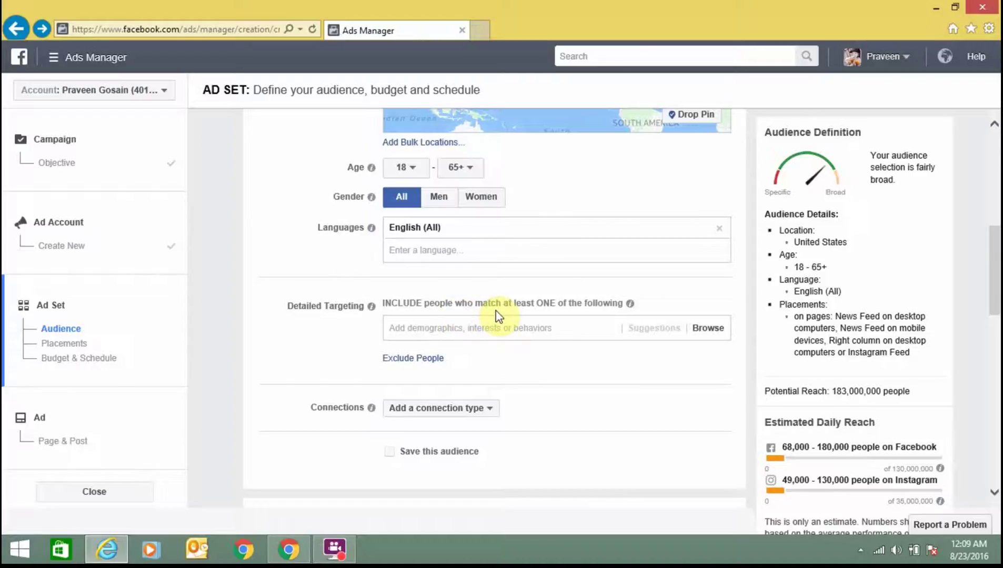
{"action": "left_click_drag", "start_coordinate": [996, 305], "coordinate": [996, 354]}
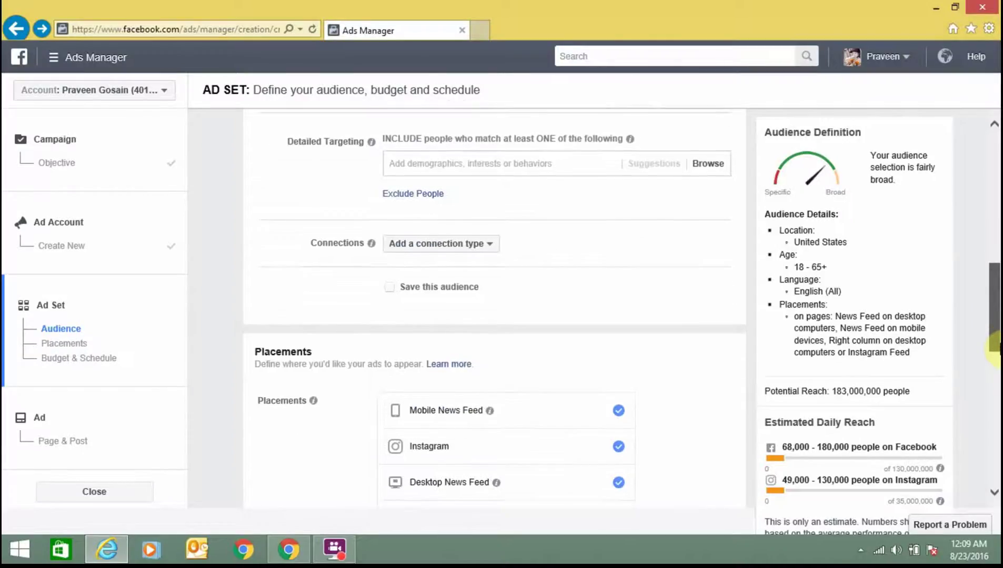
Check the connection types without adding one, then move down to Placements
{"action": "left_click", "coordinate": [484, 253]}
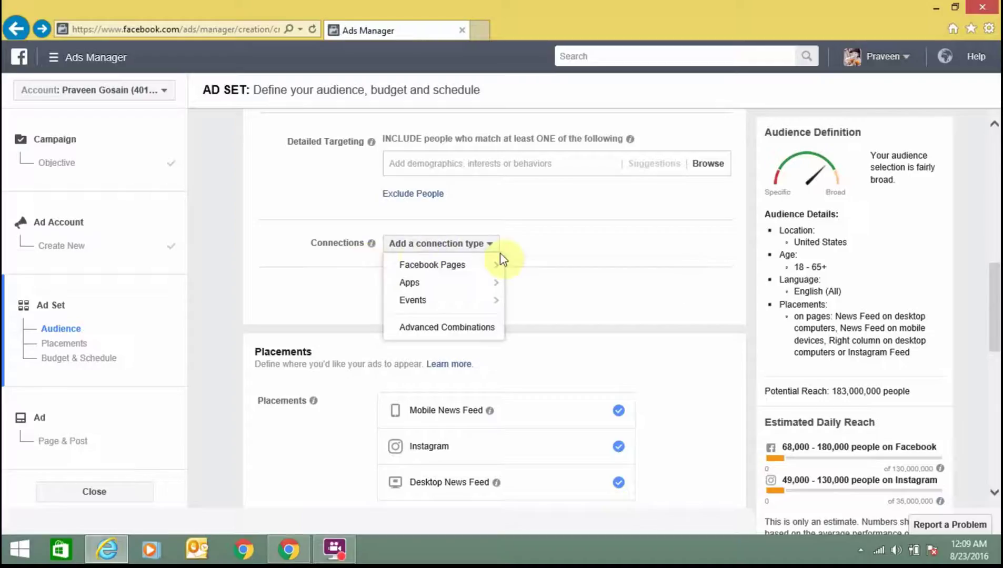
{"action": "mouse_move", "coordinate": [485, 283]}
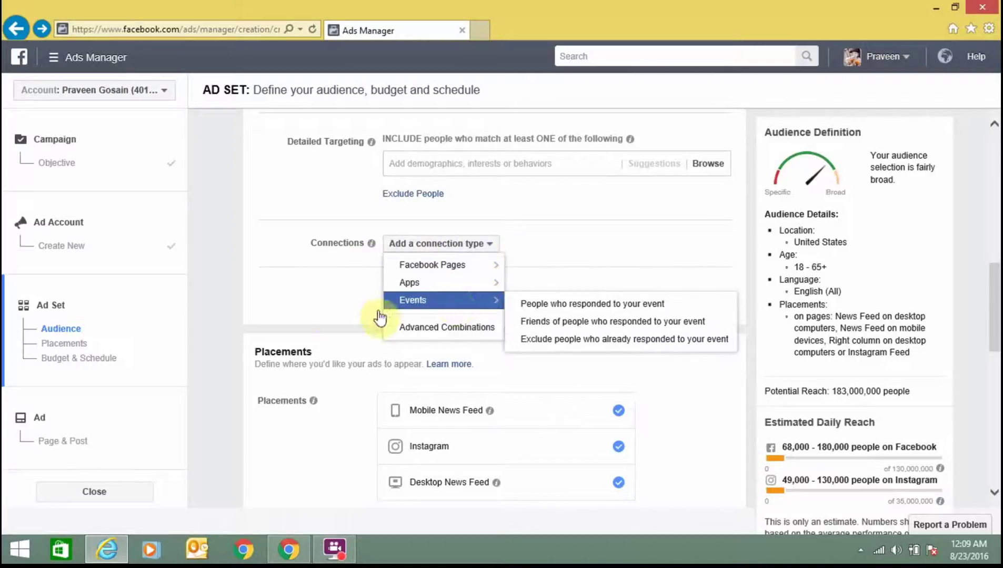
{"action": "left_click", "coordinate": [313, 309]}
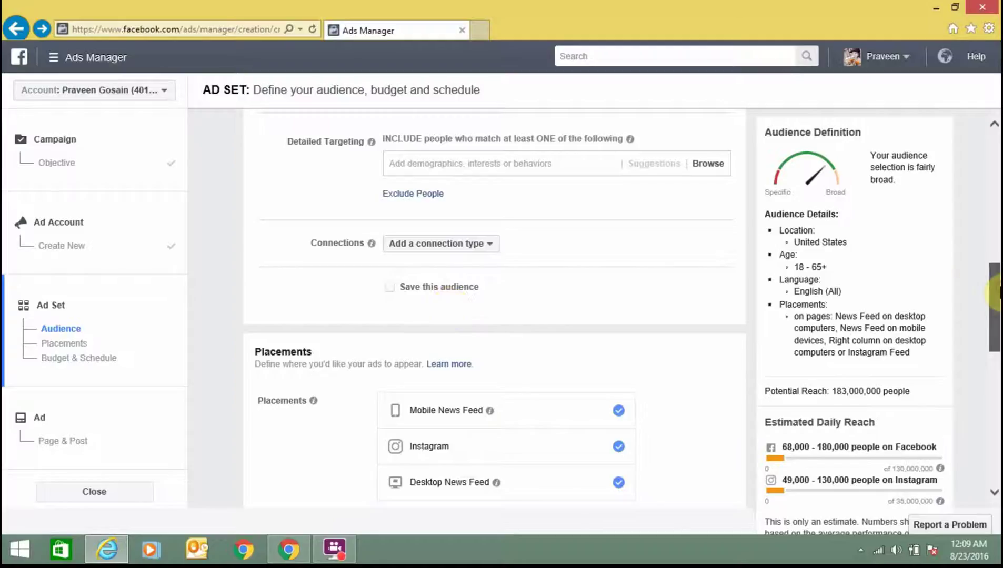
{"action": "left_click_drag", "start_coordinate": [996, 292], "coordinate": [997, 319]}
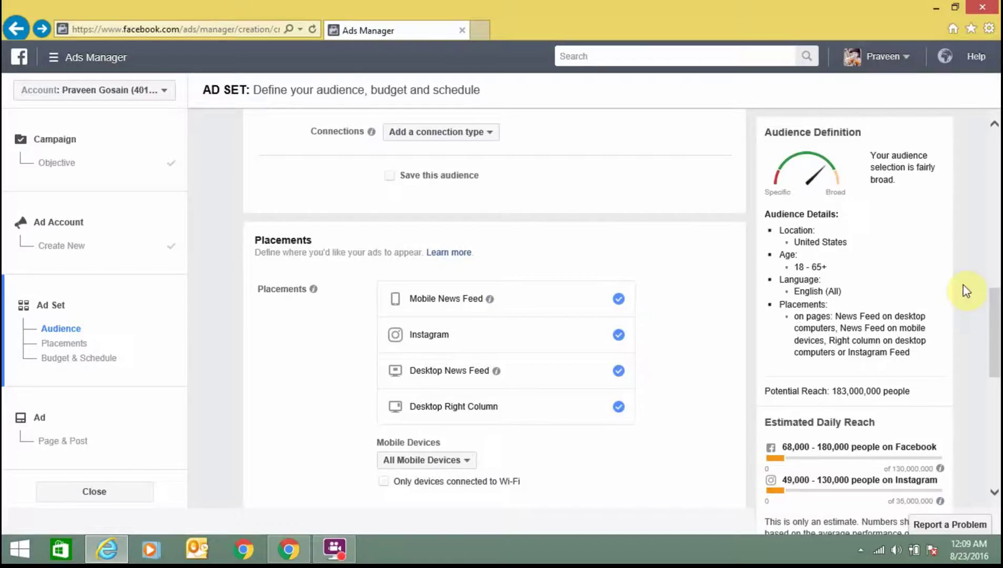
Keep the ad set targeting all mobile devices
{"action": "left_click_drag", "start_coordinate": [997, 316], "coordinate": [997, 361]}
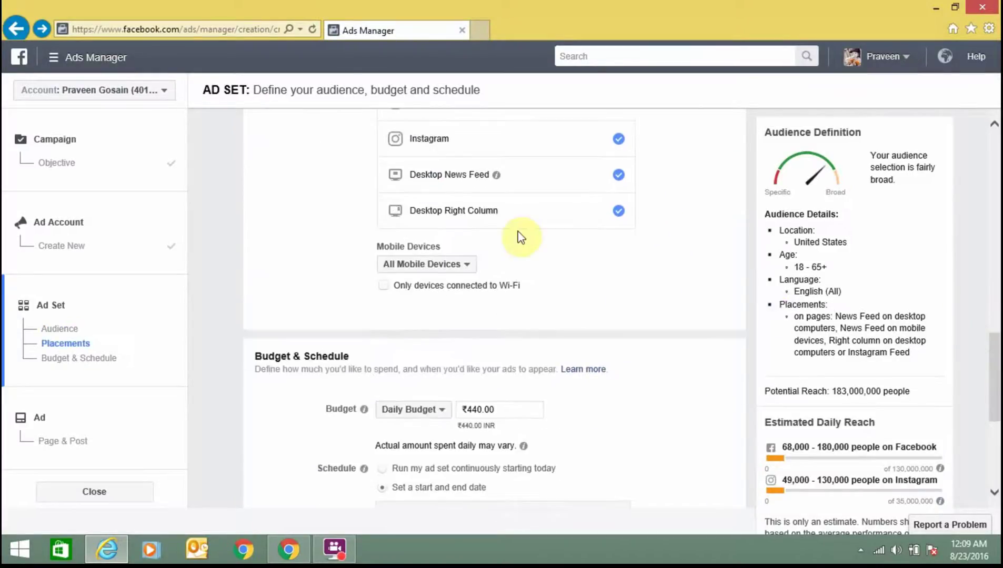
{"action": "left_click", "coordinate": [467, 268]}
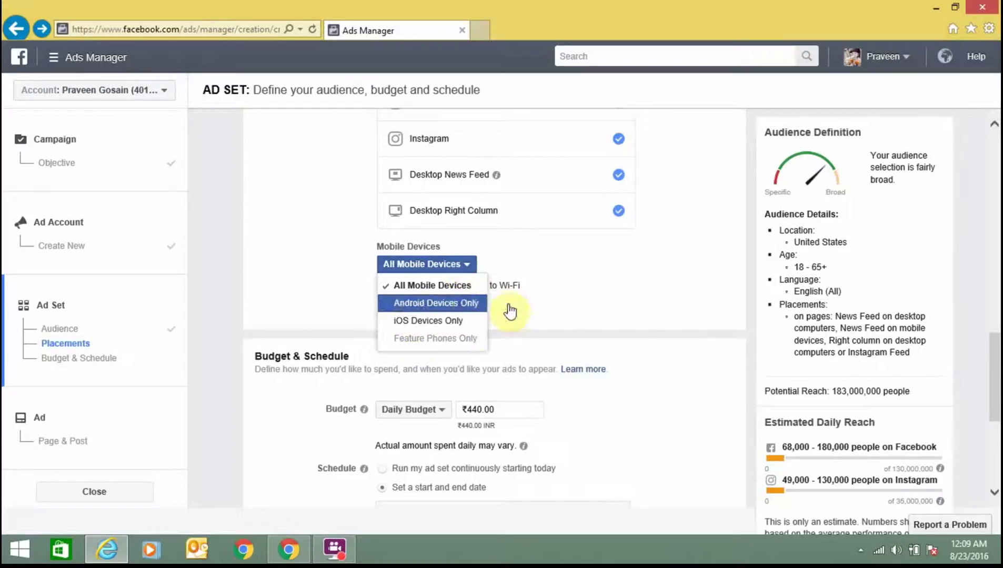
{"action": "left_click", "coordinate": [587, 286]}
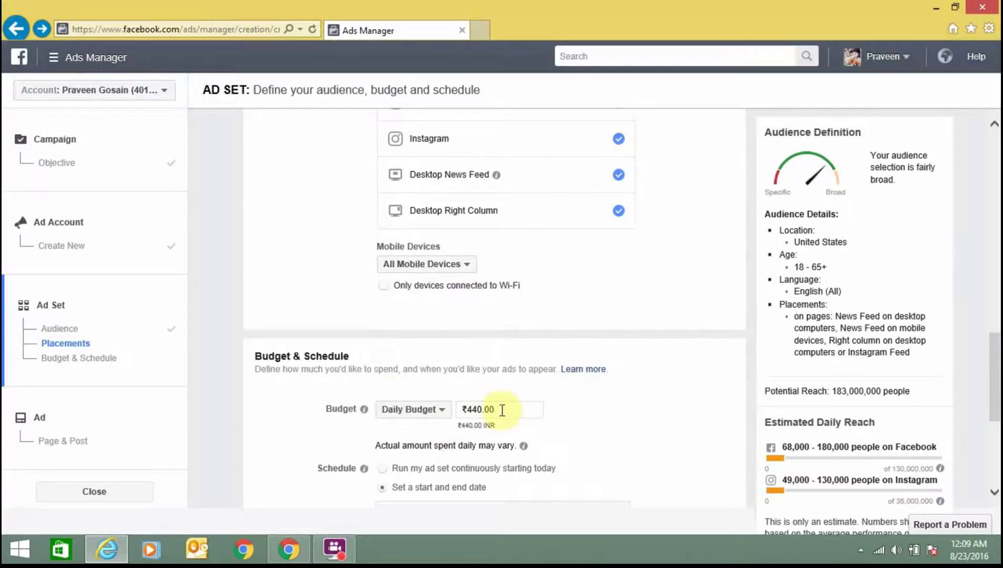
Review the ₹440.00 daily budget, Aug 23–Sep 23, 2016 schedule and ₹13,640.00 maximum spend
{"action": "left_click", "coordinate": [476, 411]}
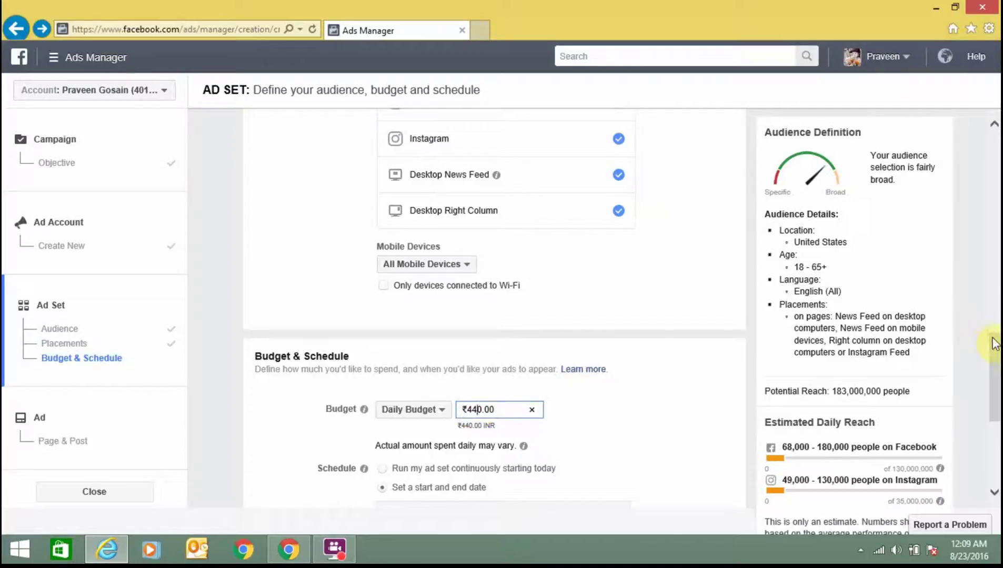
{"action": "left_click_drag", "start_coordinate": [993, 342], "coordinate": [995, 397]}
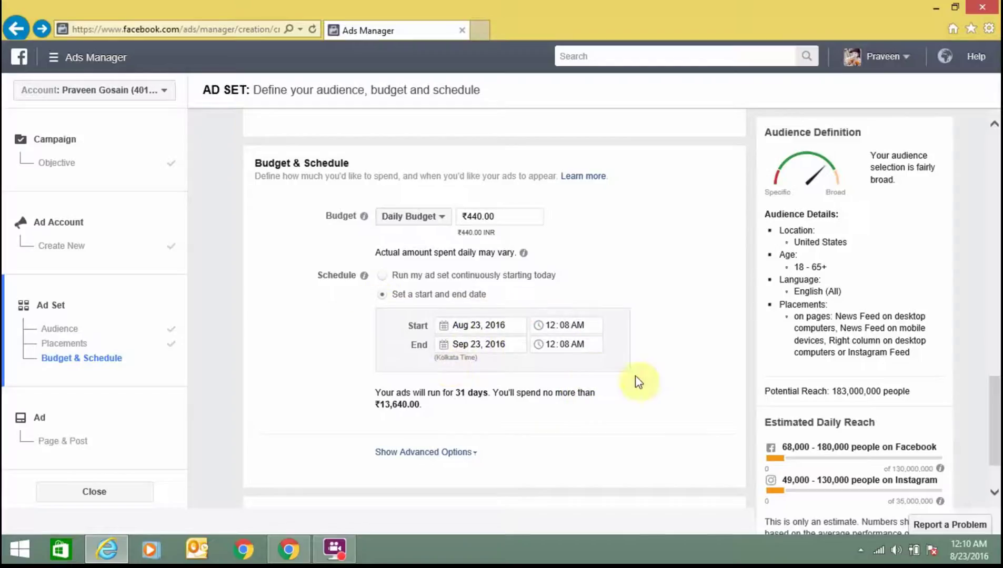
{"action": "left_click_drag", "start_coordinate": [995, 392], "coordinate": [995, 410]}
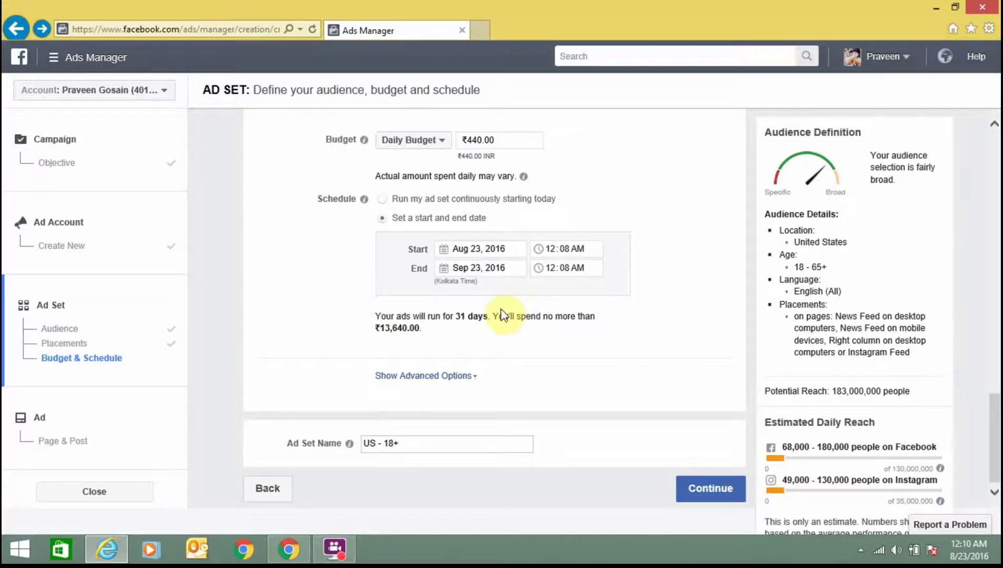
{"action": "left_click_drag", "start_coordinate": [493, 316], "coordinate": [593, 327]}
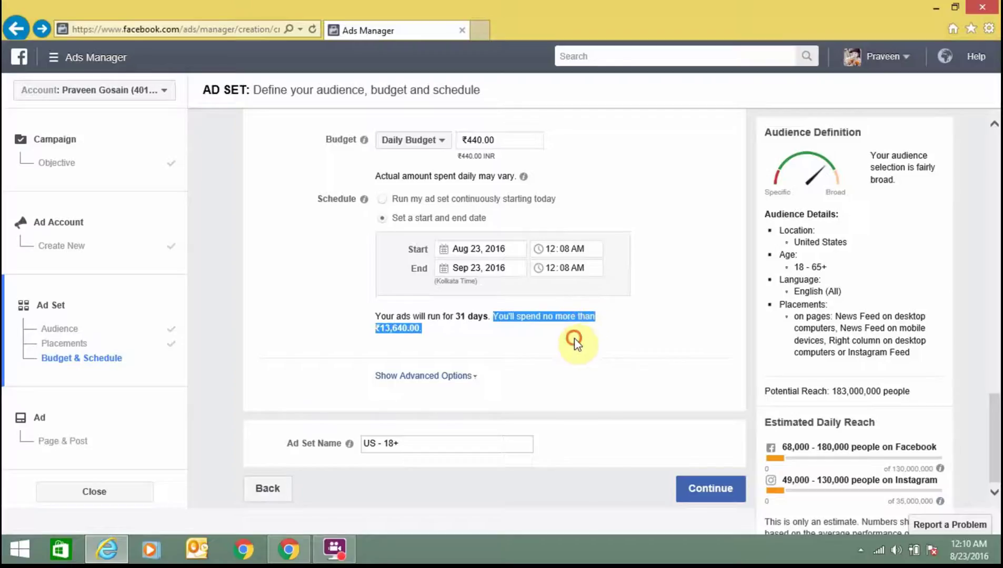
{"action": "left_click", "coordinate": [577, 341]}
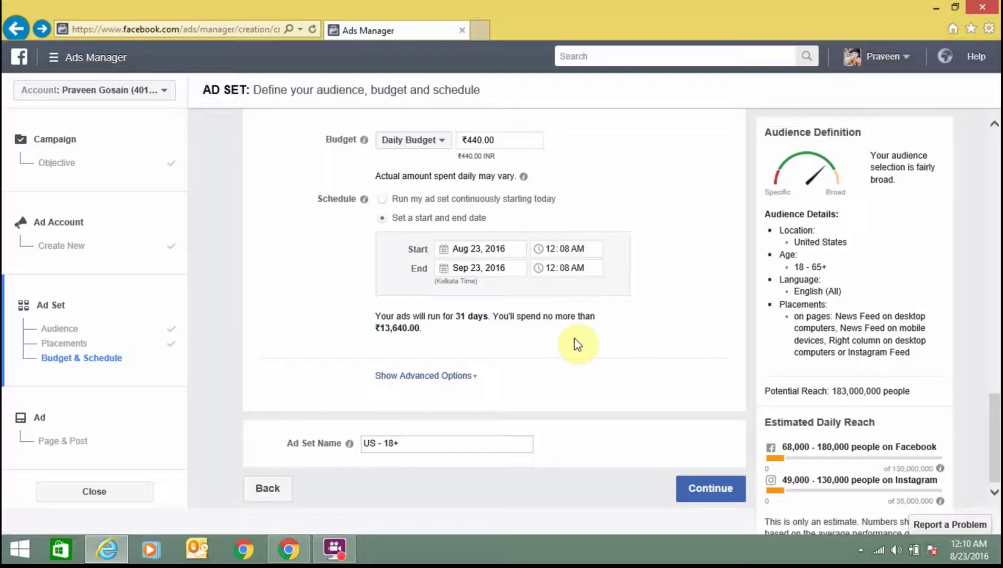
{"action": "scroll", "coordinate": [996, 433], "scroll_direction": "down", "scroll_amount": 1}
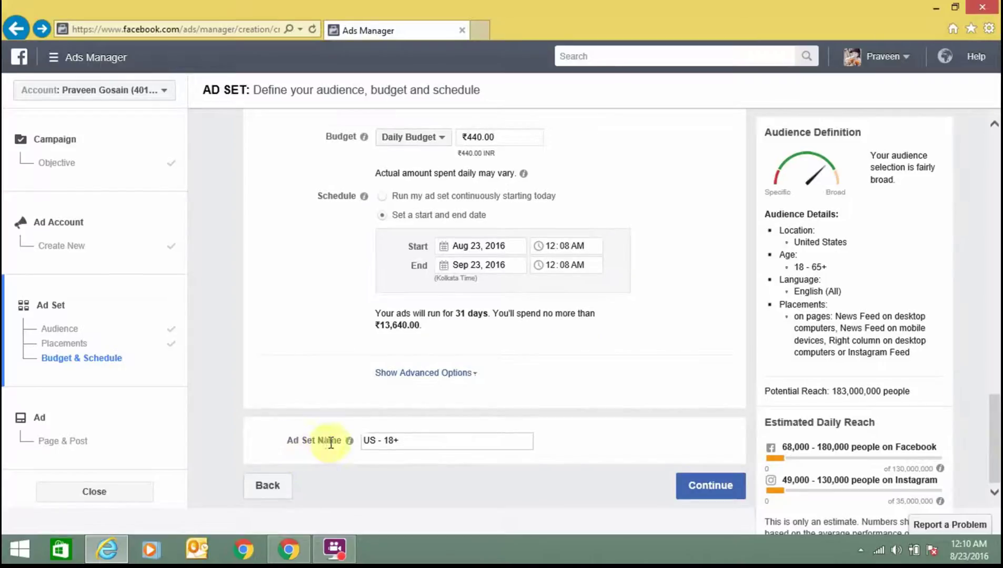
Continue to the Ad step using an existing post from the 114411.blogspot.com page
{"action": "left_click", "coordinate": [727, 495]}
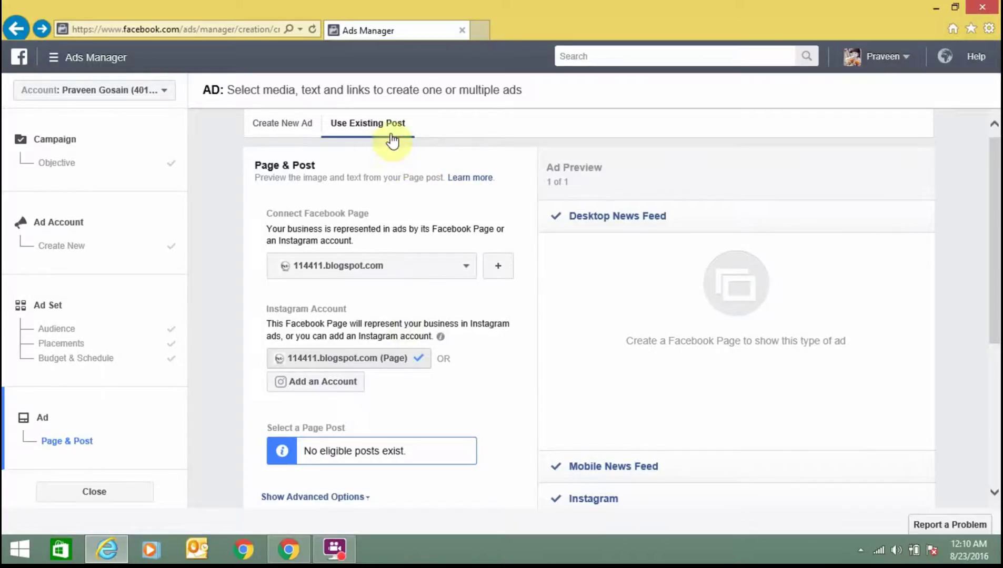
{"action": "left_click_drag", "start_coordinate": [996, 341], "coordinate": [997, 430]}
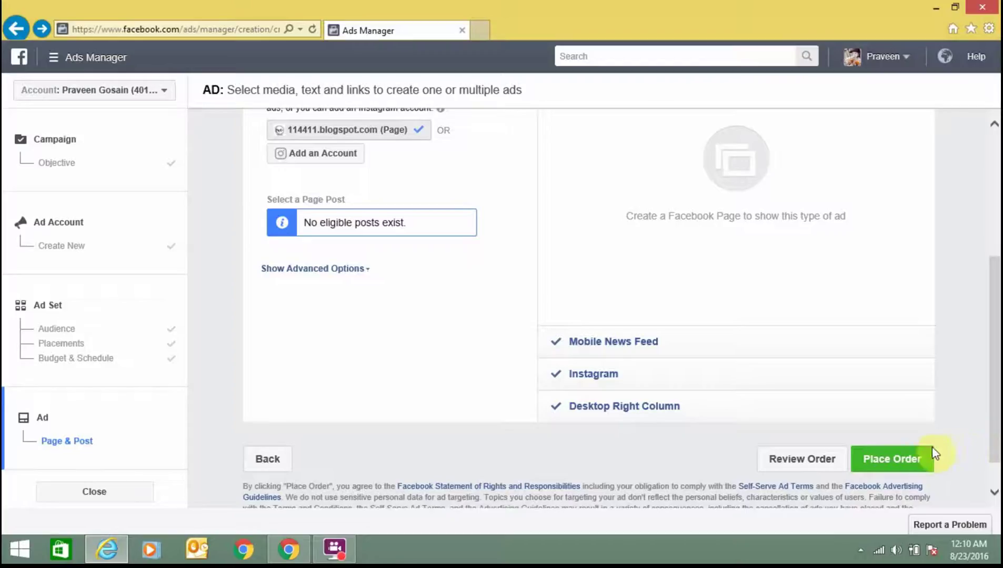
Place the order, review the payment-method options, and cancel without adding payment details
{"action": "left_click", "coordinate": [912, 466]}
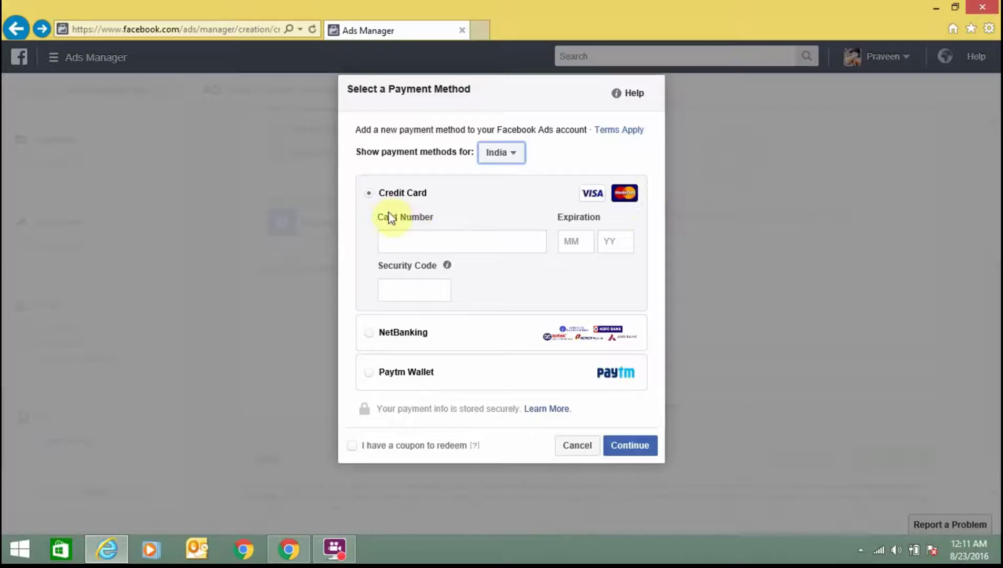
{"action": "left_click_drag", "start_coordinate": [379, 217], "coordinate": [436, 223]}
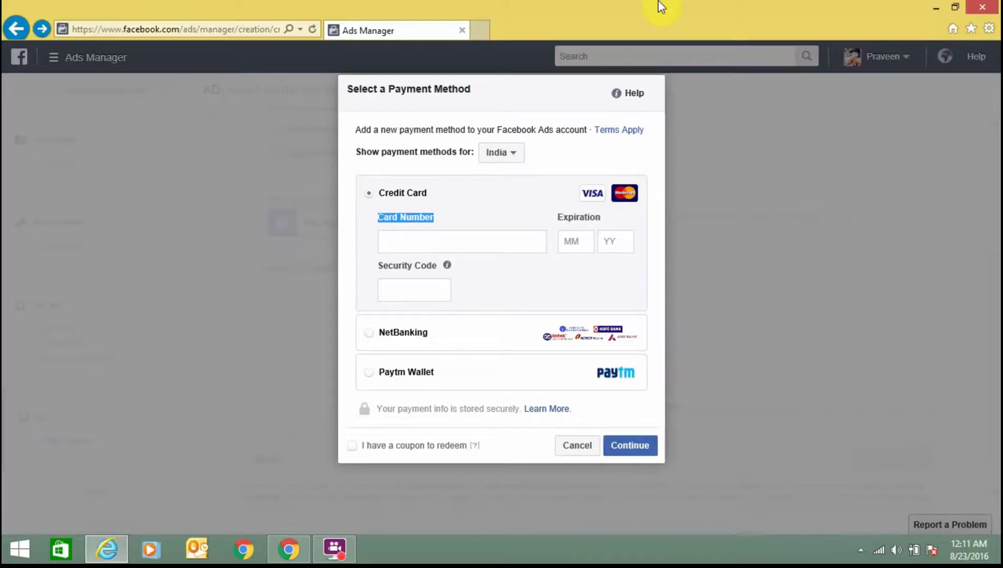
{"action": "left_click", "coordinate": [582, 445]}
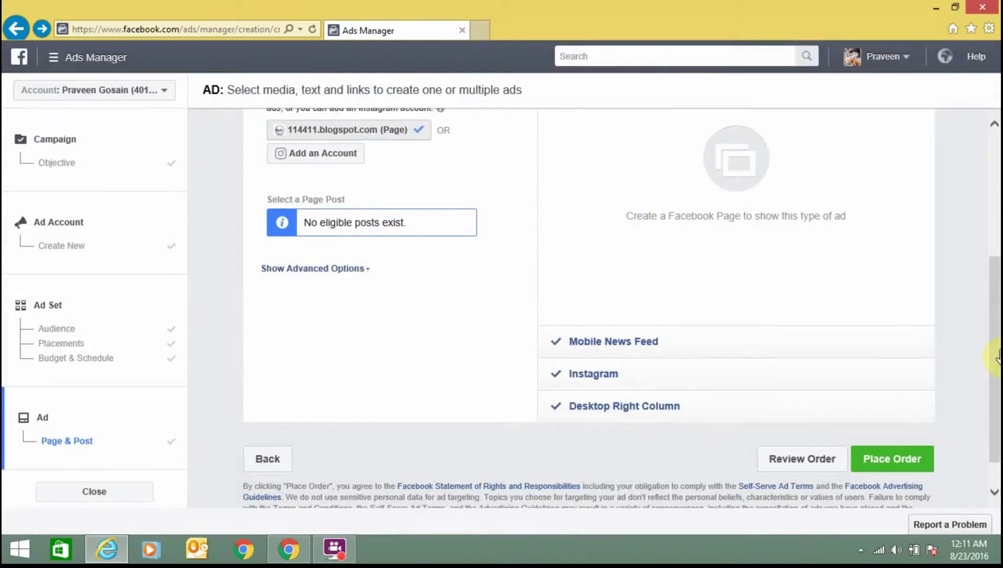
Return to the top of the Ad page and open the account menu in the top bar
{"action": "left_click_drag", "start_coordinate": [996, 358], "coordinate": [995, 179]}
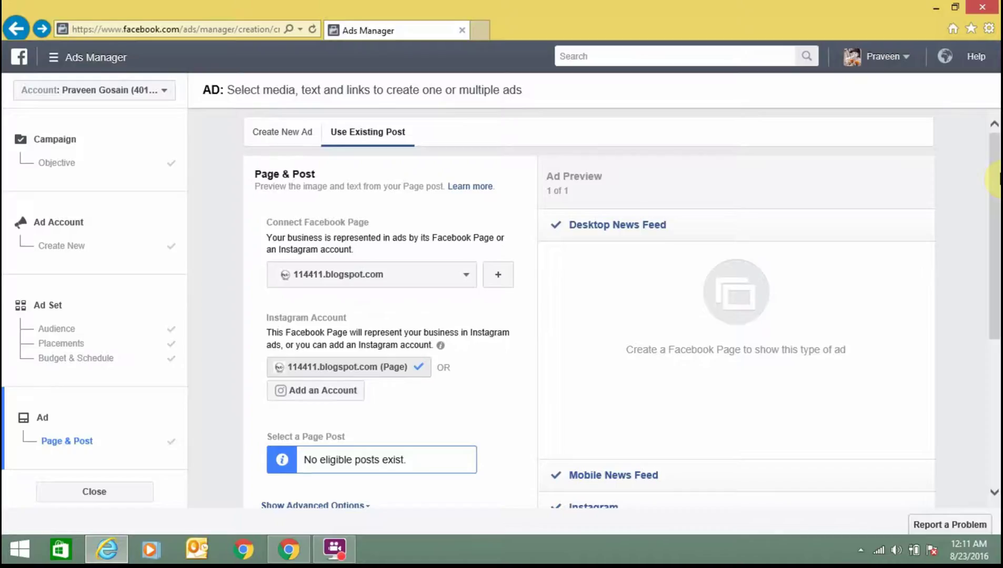
{"action": "left_click", "coordinate": [896, 59]}
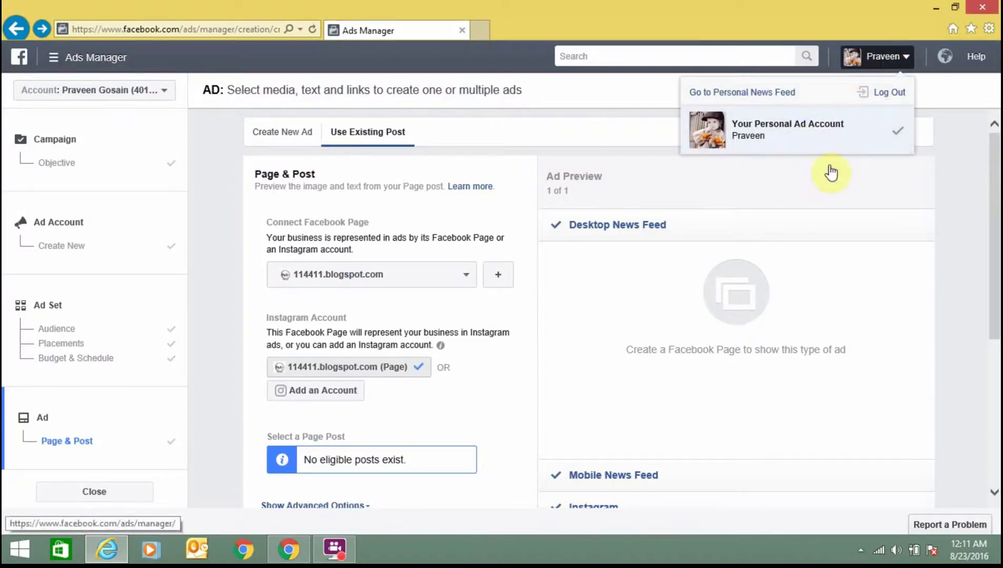